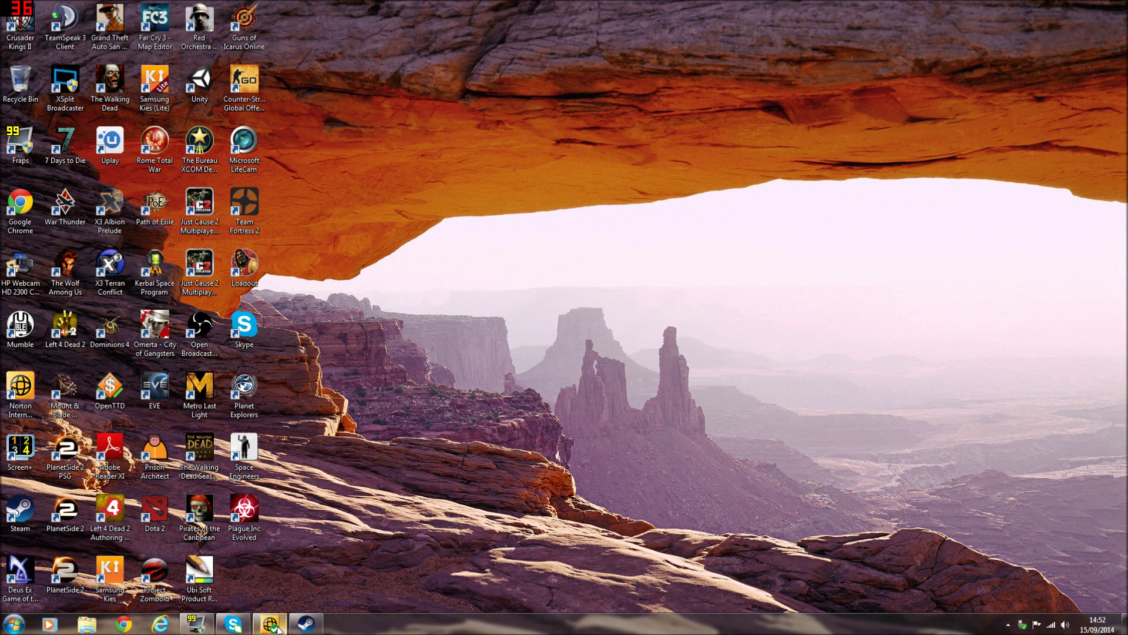
- Launch the Steam client and bring up the COMMUNITY dropdown in the top navigation bar
{"action": "left_click", "coordinate": [306, 624]}
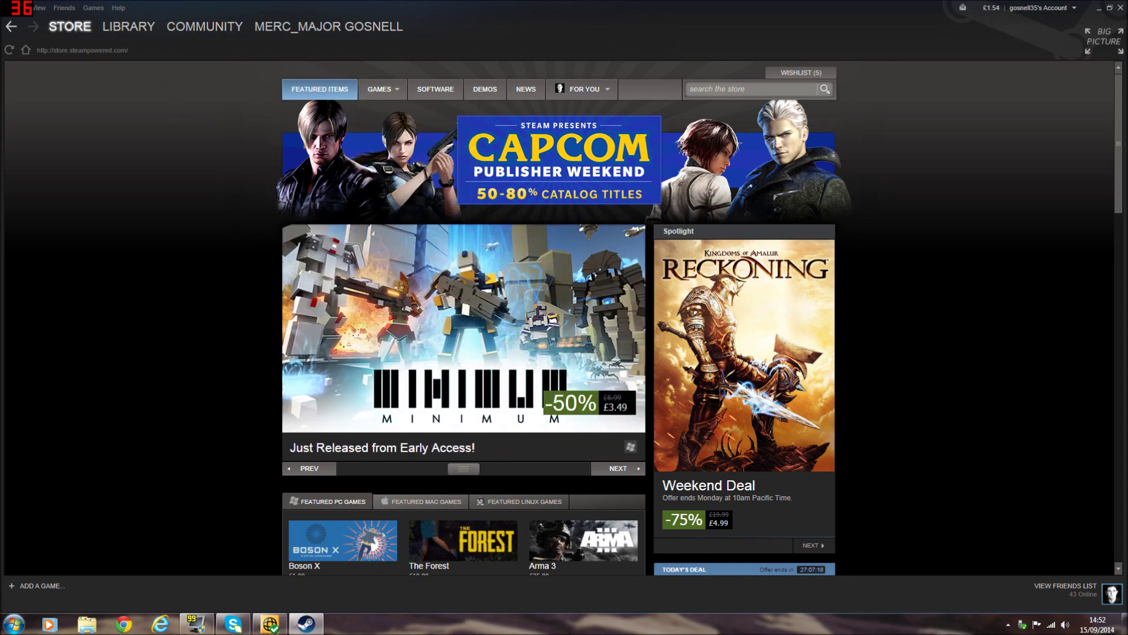
{"action": "mouse_move", "coordinate": [196, 37]}
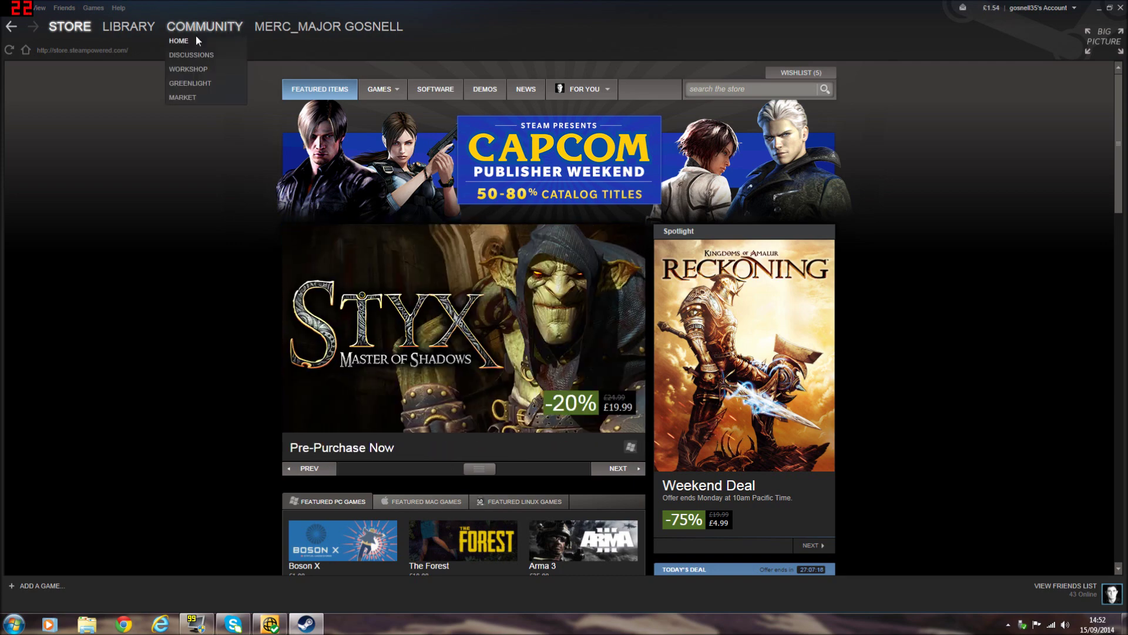
- Go to the Community Market and switch Market Activity from Newly Listed to Recently Sold
{"action": "left_click", "coordinate": [192, 95]}
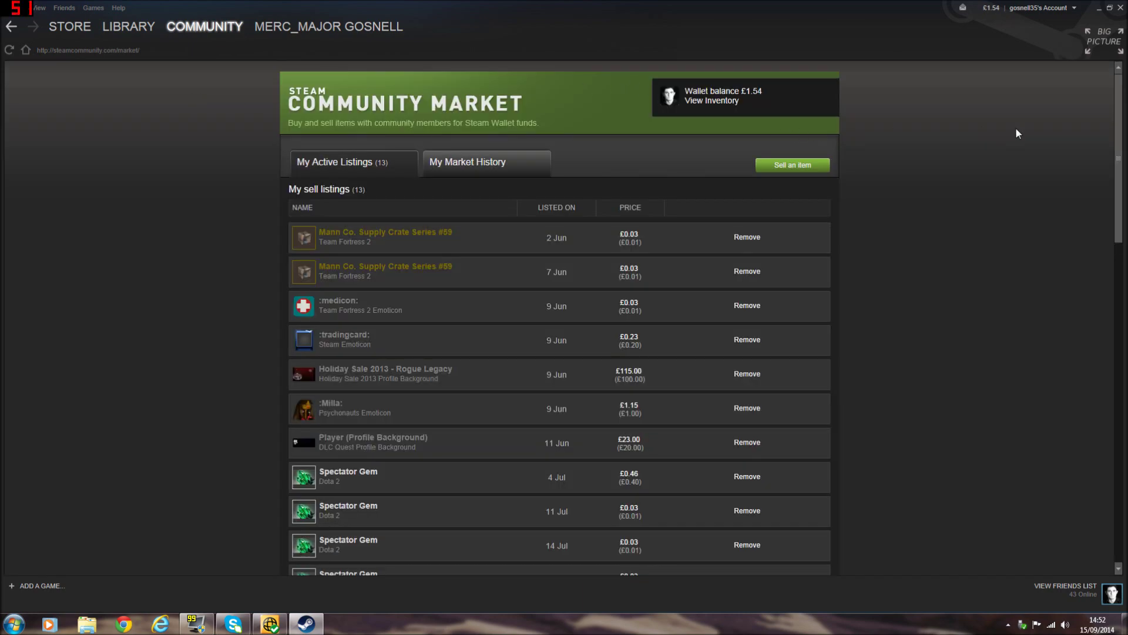
{"action": "scroll", "coordinate": [1018, 132], "scroll_direction": "down", "scroll_amount": 6}
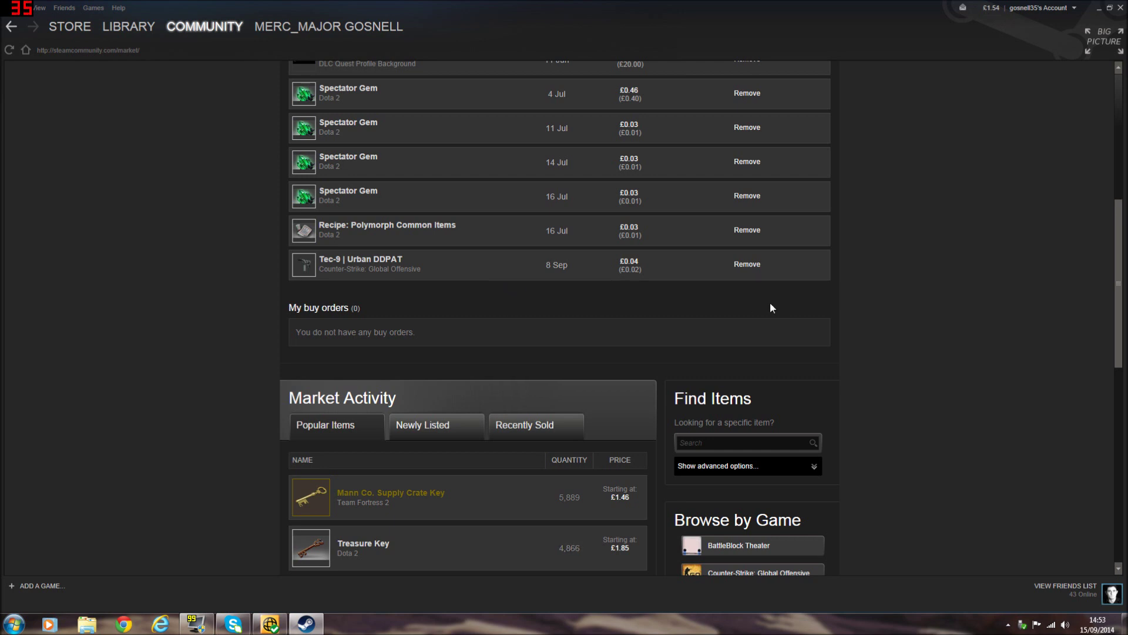
{"action": "scroll", "coordinate": [682, 294], "scroll_direction": "down", "scroll_amount": 2}
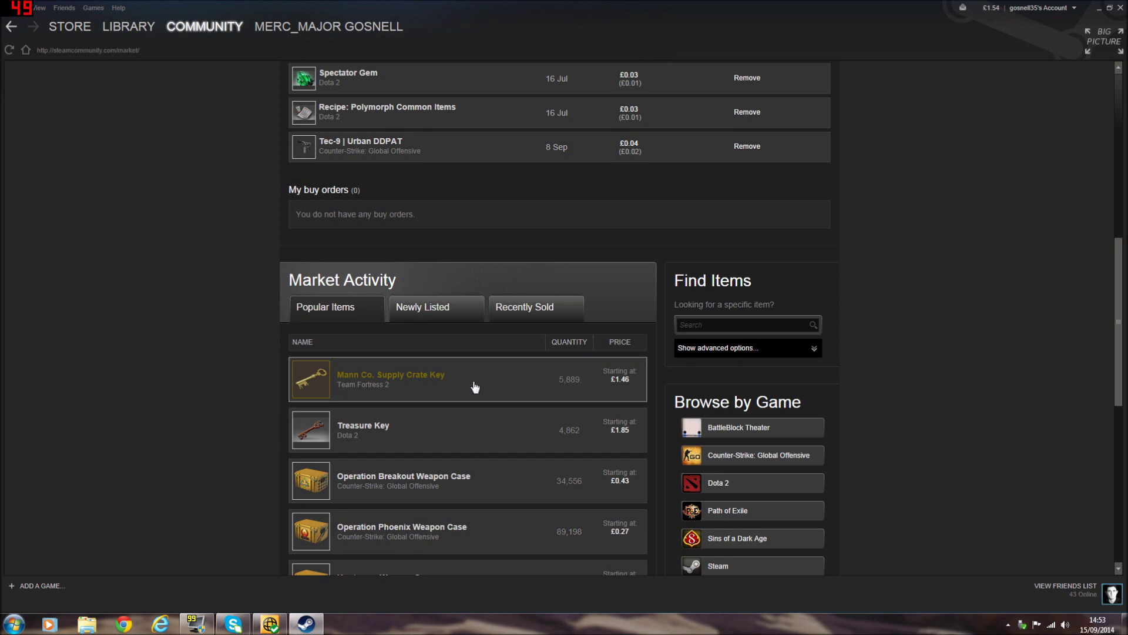
{"action": "scroll", "coordinate": [474, 379], "scroll_direction": "down", "scroll_amount": 2}
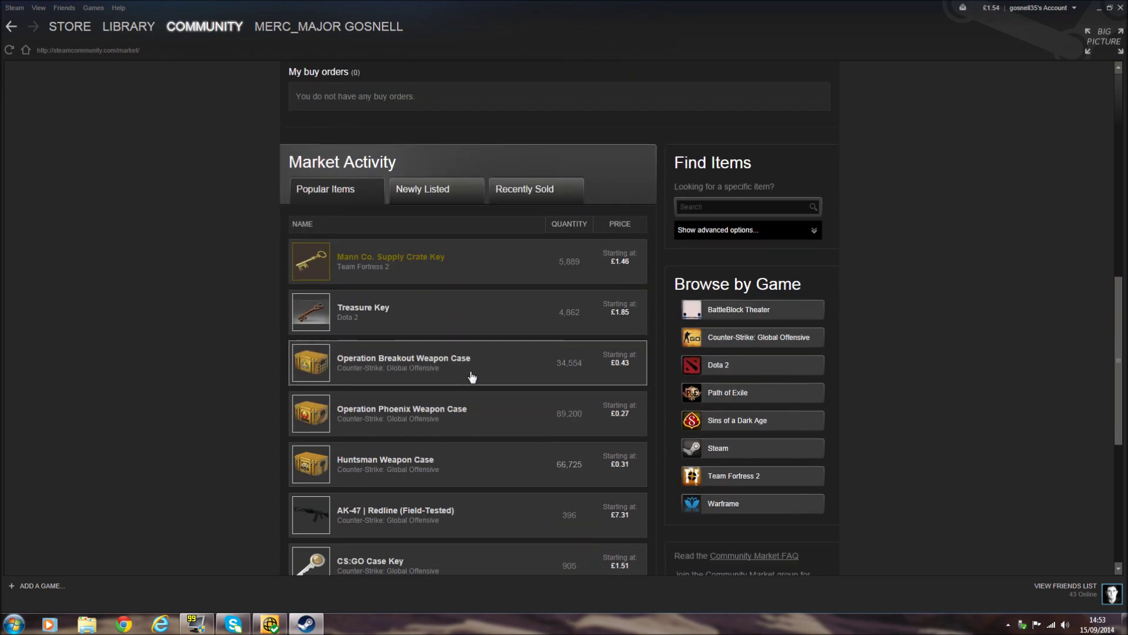
{"action": "left_click", "coordinate": [482, 187]}
{"action": "left_click", "coordinate": [549, 196]}
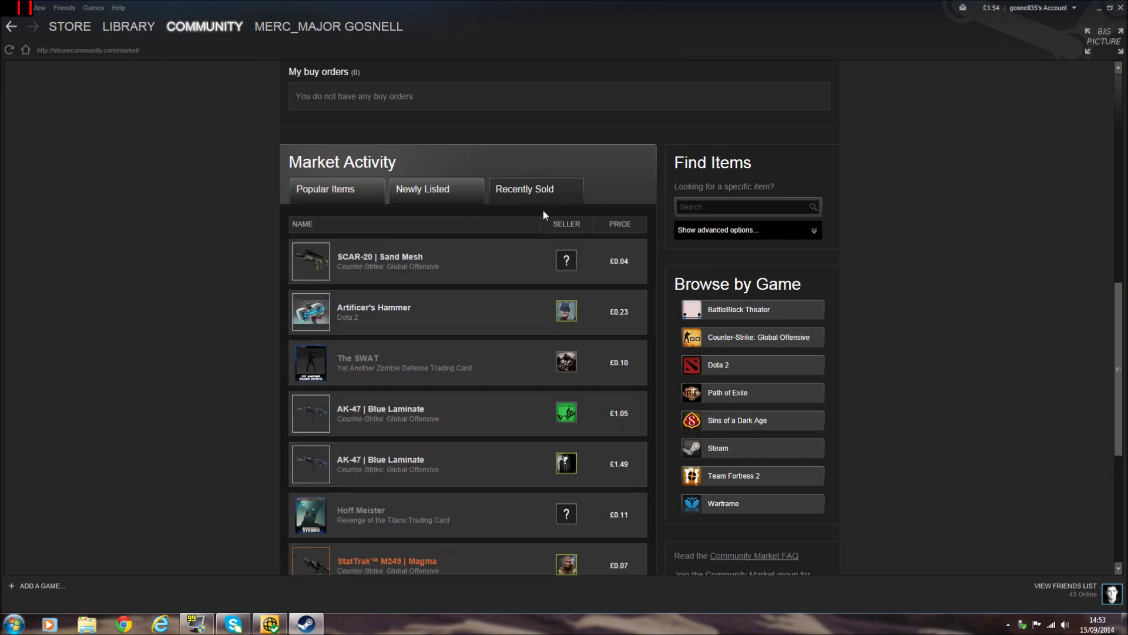
- Search the Community Market for 'AK-47' items
{"action": "left_click", "coordinate": [742, 206]}
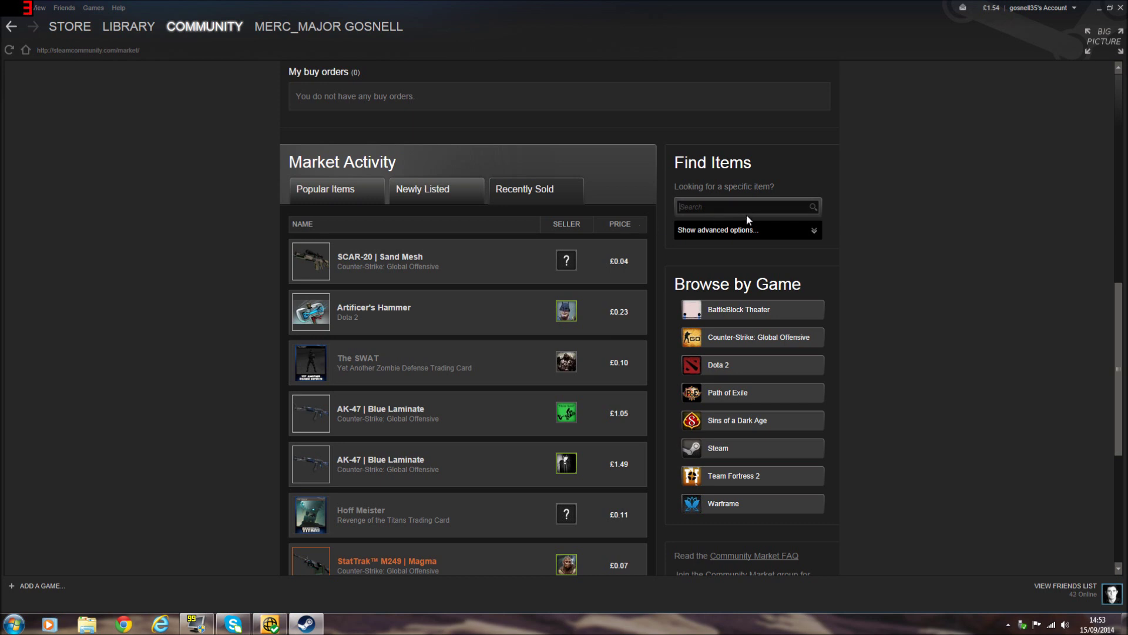
{"action": "type", "text": "AK-"}
{"action": "type", "text": "47"}
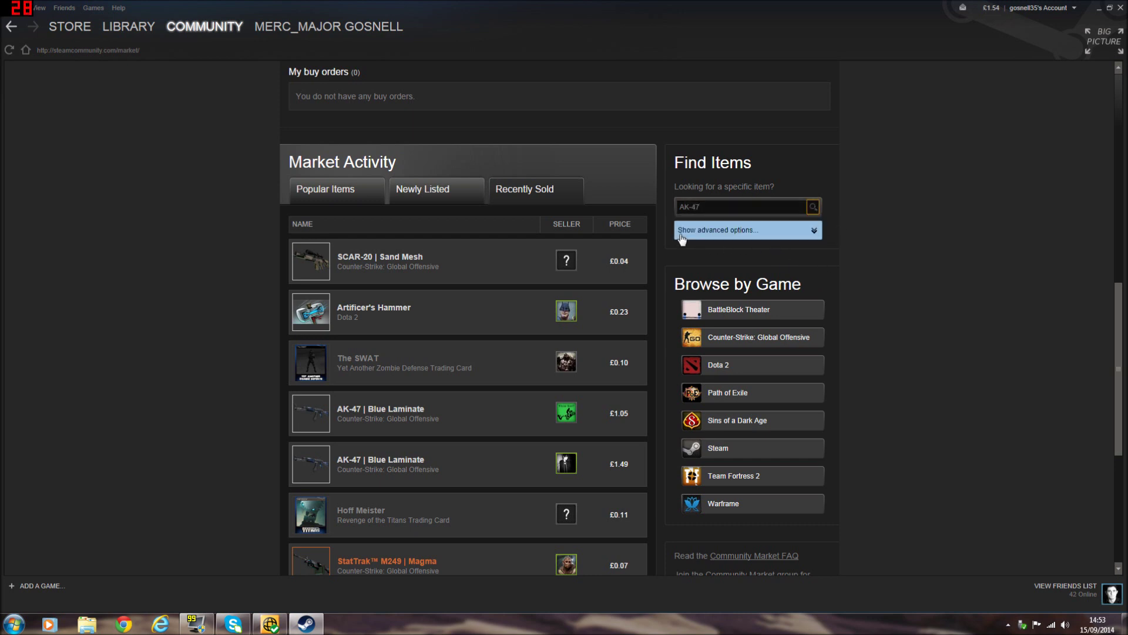
{"action": "key", "text": "Return"}
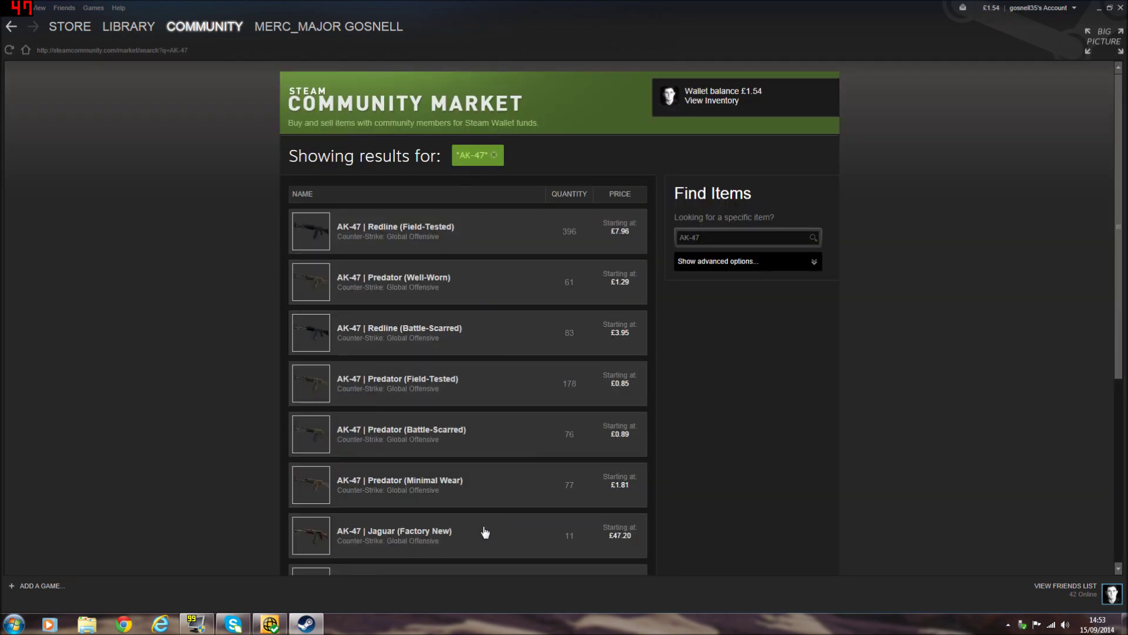
{"action": "scroll", "coordinate": [485, 531], "scroll_direction": "down", "scroll_amount": 3}
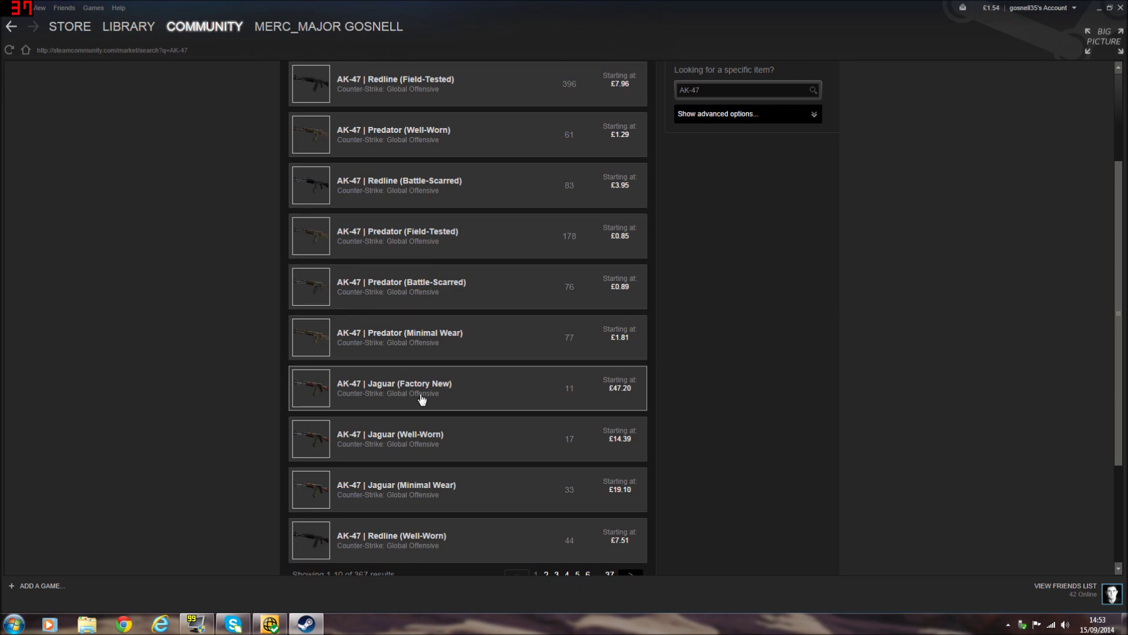
- Inspect the AK-47 | Jaguar (Factory New) listing, then return to the main market page
{"action": "left_click", "coordinate": [489, 382]}
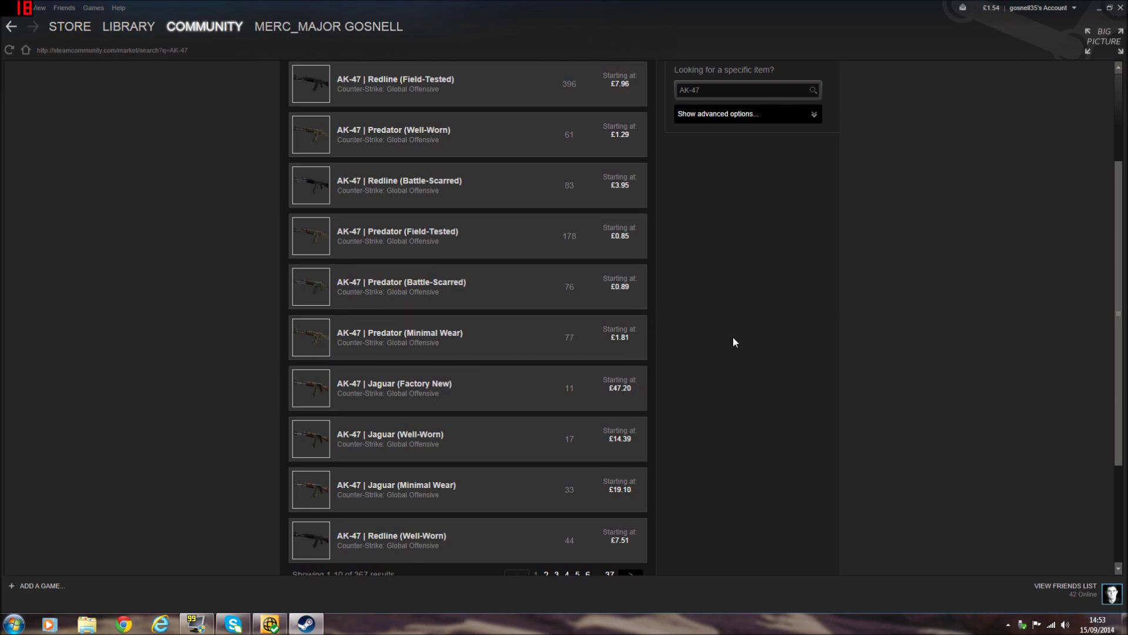
{"action": "scroll", "coordinate": [767, 202], "scroll_direction": "down", "scroll_amount": 5}
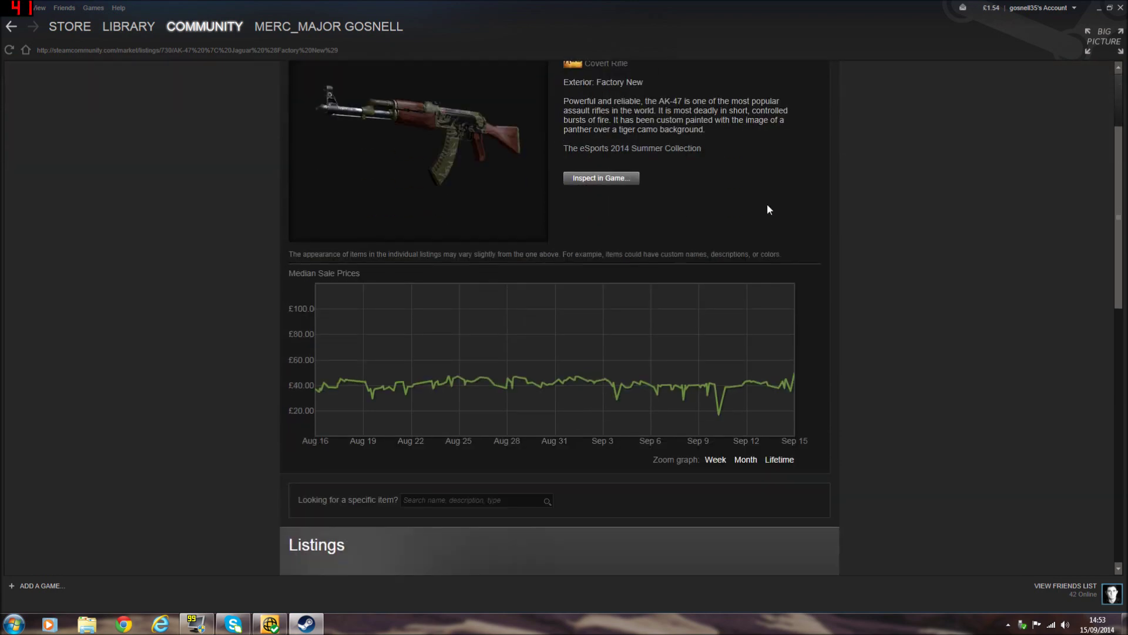
{"action": "mouse_move", "coordinate": [796, 258]}
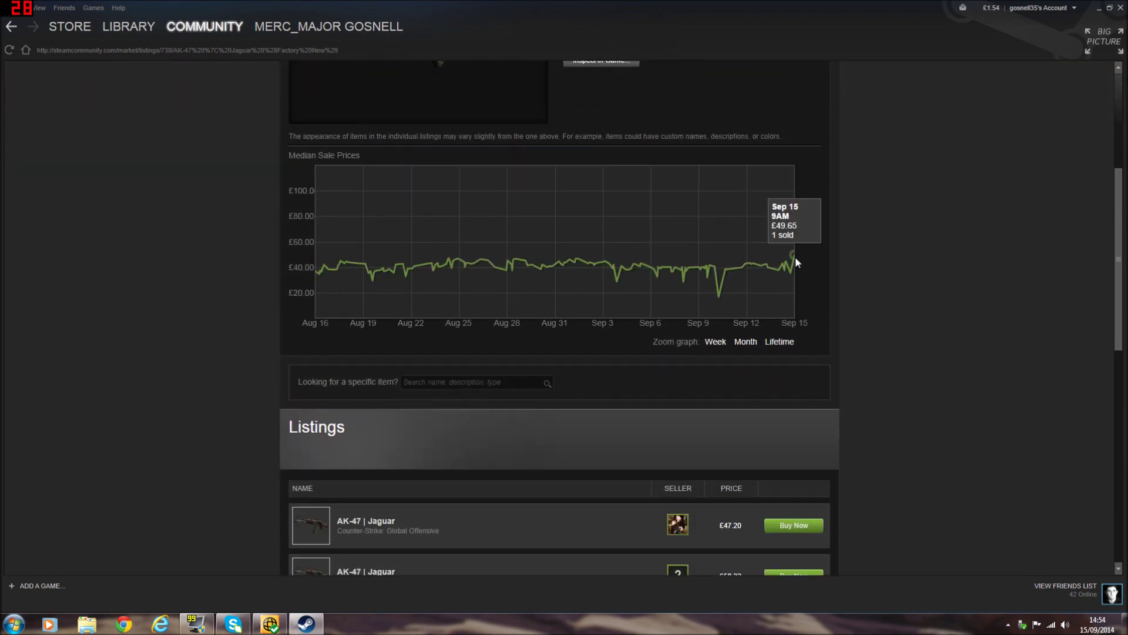
{"action": "left_click", "coordinate": [12, 32]}
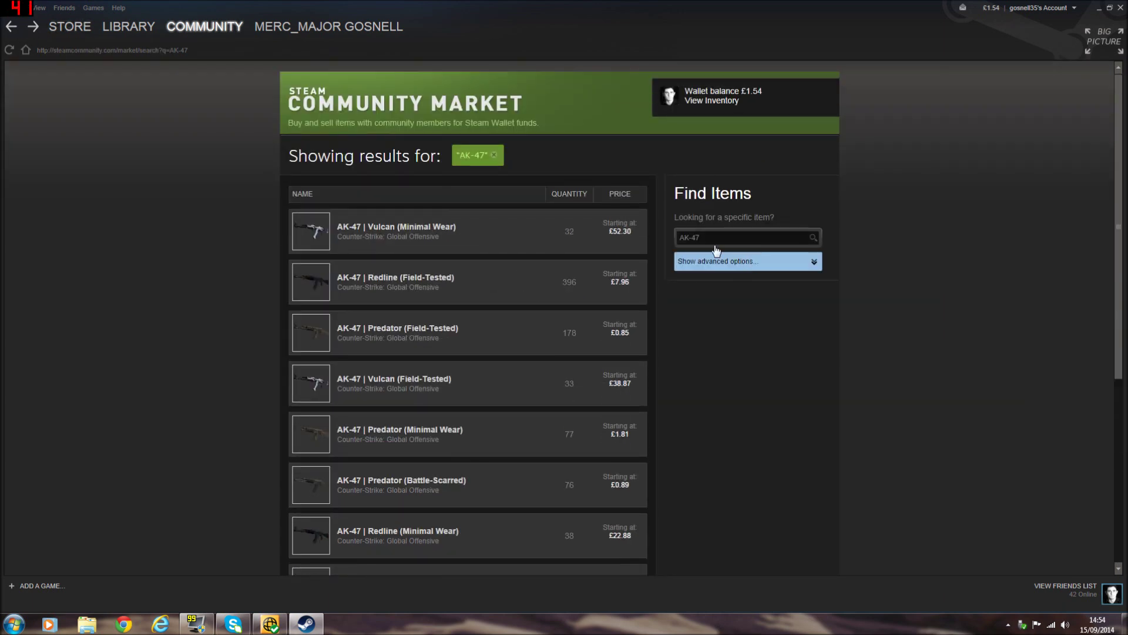
{"action": "left_click", "coordinate": [11, 29]}
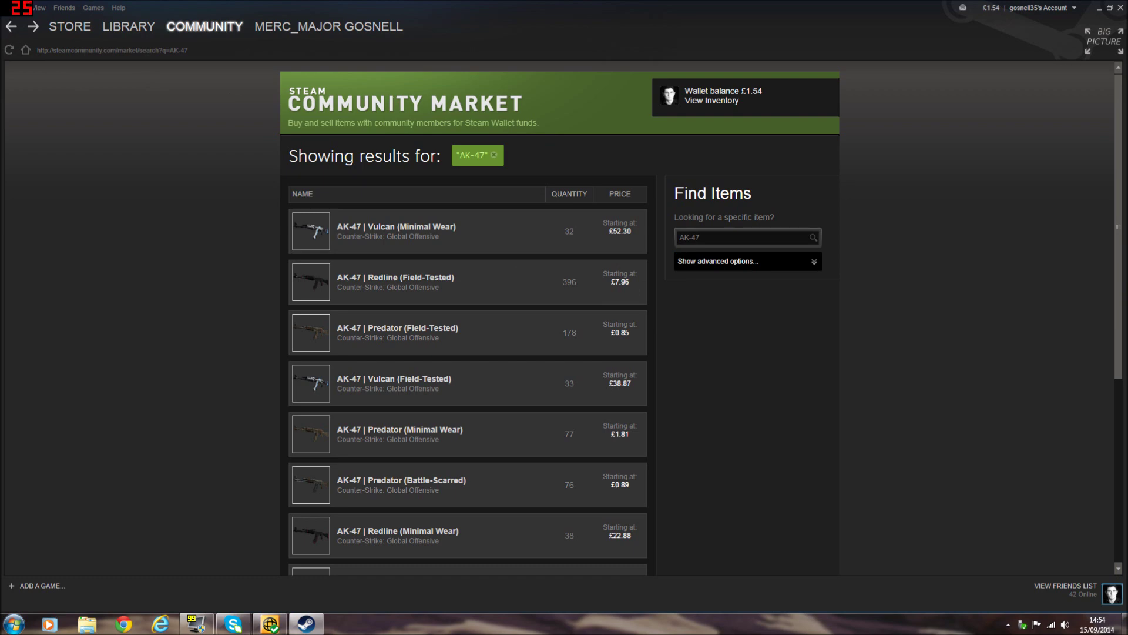
- Open Winter Offensive Weapon Case from Popular Items and scroll to its buy and sell order tables
{"action": "scroll", "coordinate": [633, 411], "scroll_direction": "down", "scroll_amount": 4}
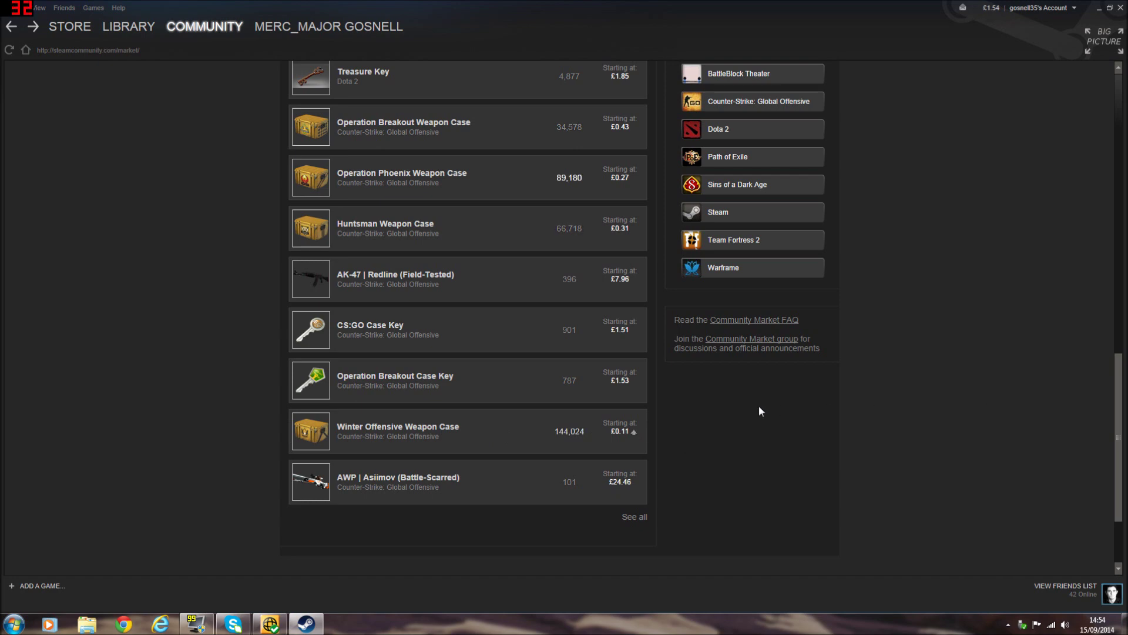
{"action": "left_click", "coordinate": [437, 428]}
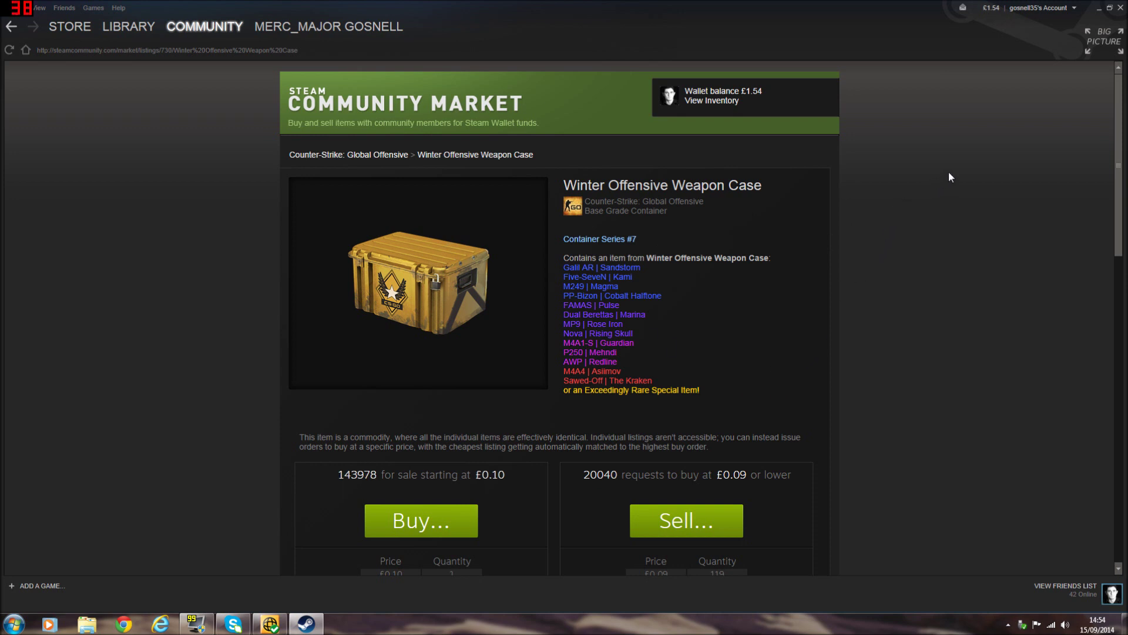
{"action": "scroll", "coordinate": [948, 172], "scroll_direction": "down", "scroll_amount": 2}
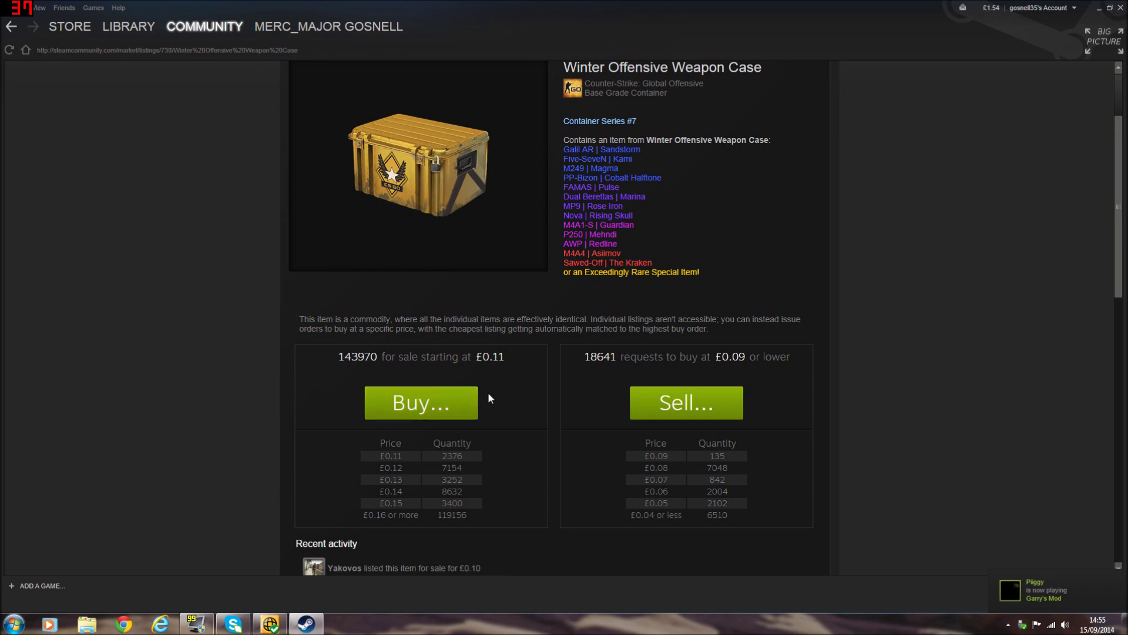
- Order 2 Winter Offensive Weapon Cases at £0.12 each, accepting the Steam Subscriber Agreement
{"action": "left_click", "coordinate": [427, 412]}
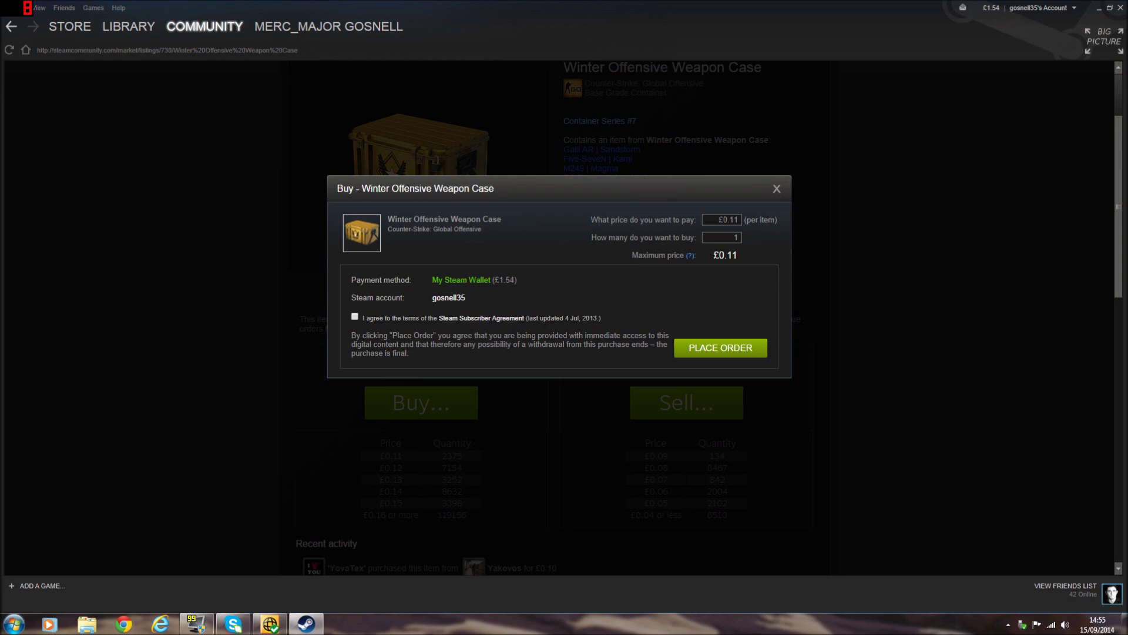
{"action": "left_click", "coordinate": [737, 220]}
{"action": "left_click", "coordinate": [736, 237]}
{"action": "key", "text": "BackSpace"}
{"action": "type", "text": "2"}
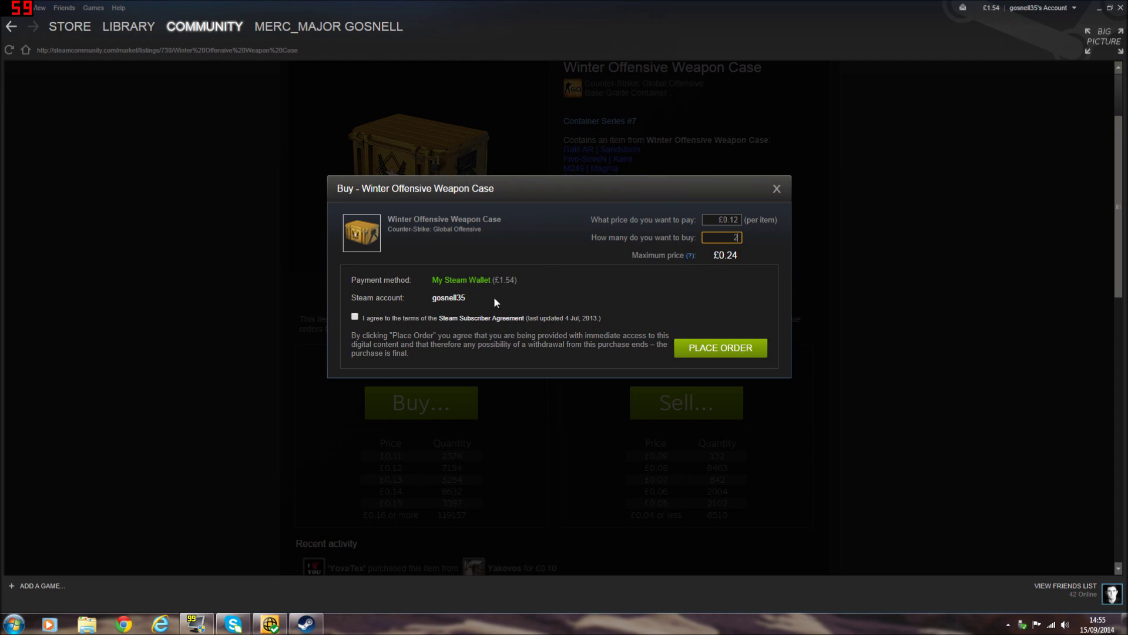
{"action": "left_click", "coordinate": [354, 317]}
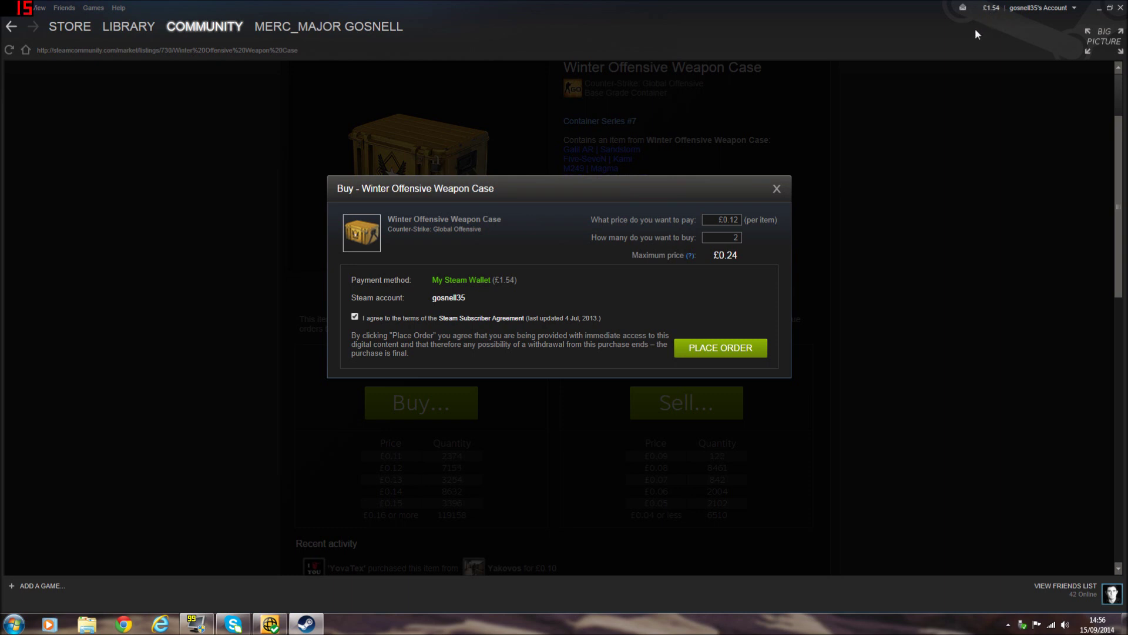
{"action": "left_click", "coordinate": [726, 351]}
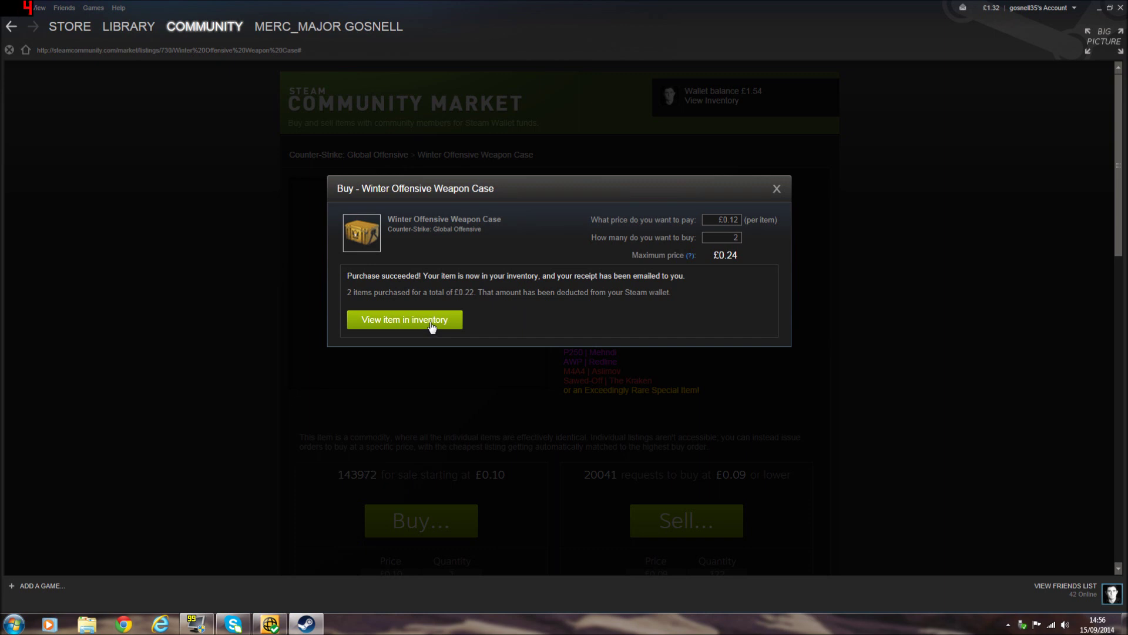
- After the purchase succeeds, go to the bought cases in the inventory
{"action": "left_click", "coordinate": [431, 326]}
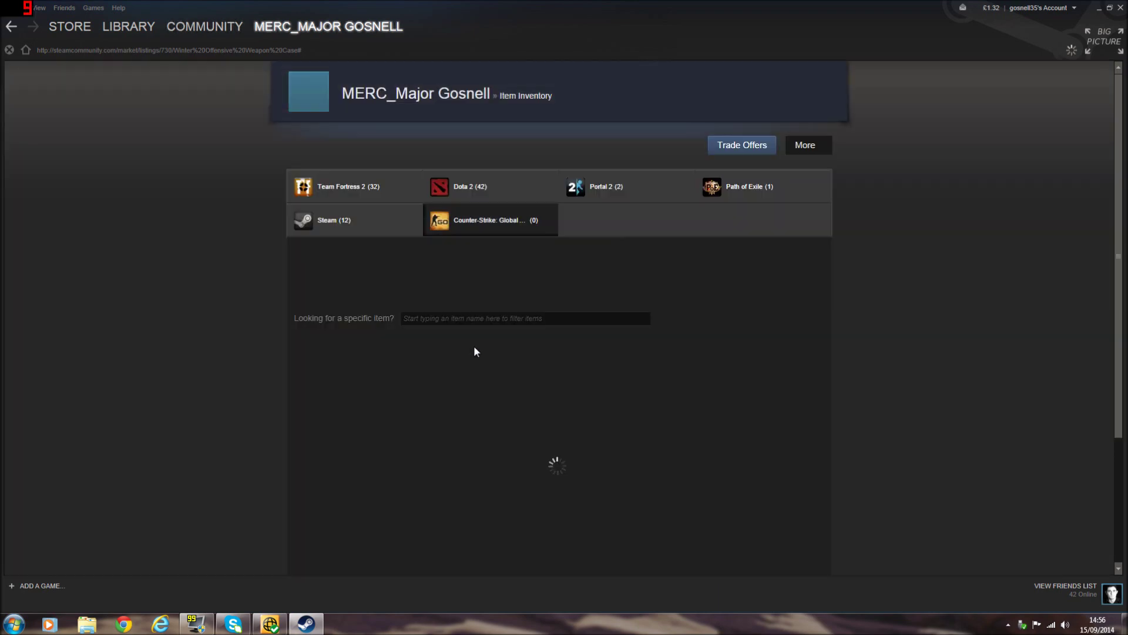
- Scroll through the CS:GO inventory to view the two Winter Offensive Weapon Cases
{"action": "scroll", "coordinate": [480, 418], "scroll_direction": "down", "scroll_amount": 2}
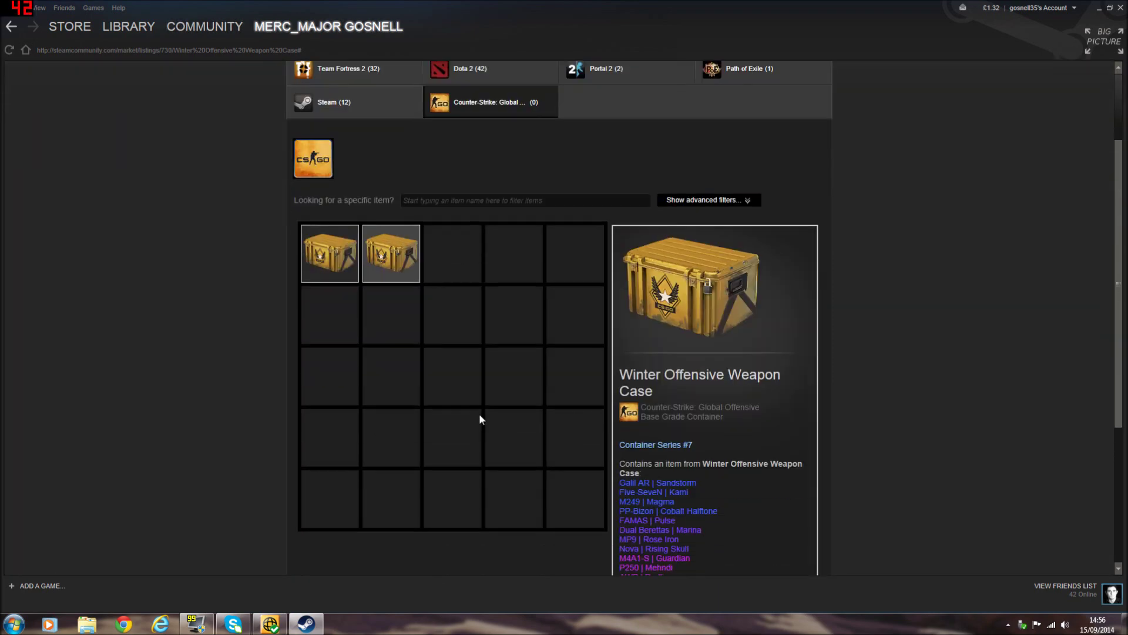
{"action": "scroll", "coordinate": [480, 418], "scroll_direction": "up", "scroll_amount": 2}
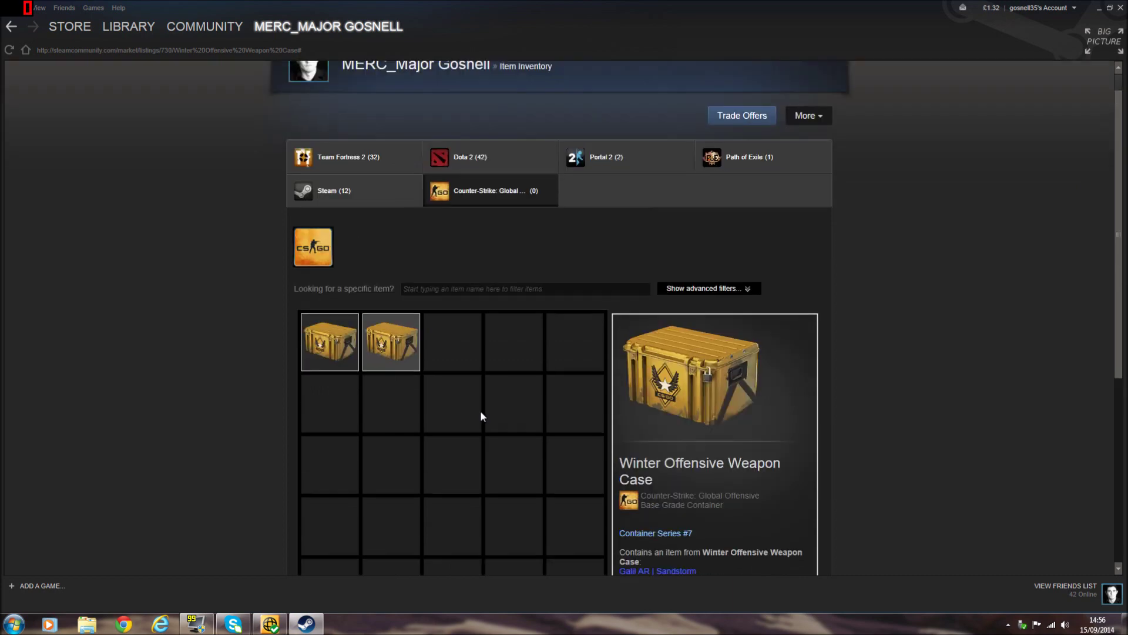
{"action": "scroll", "coordinate": [817, 190], "scroll_direction": "down", "scroll_amount": 2}
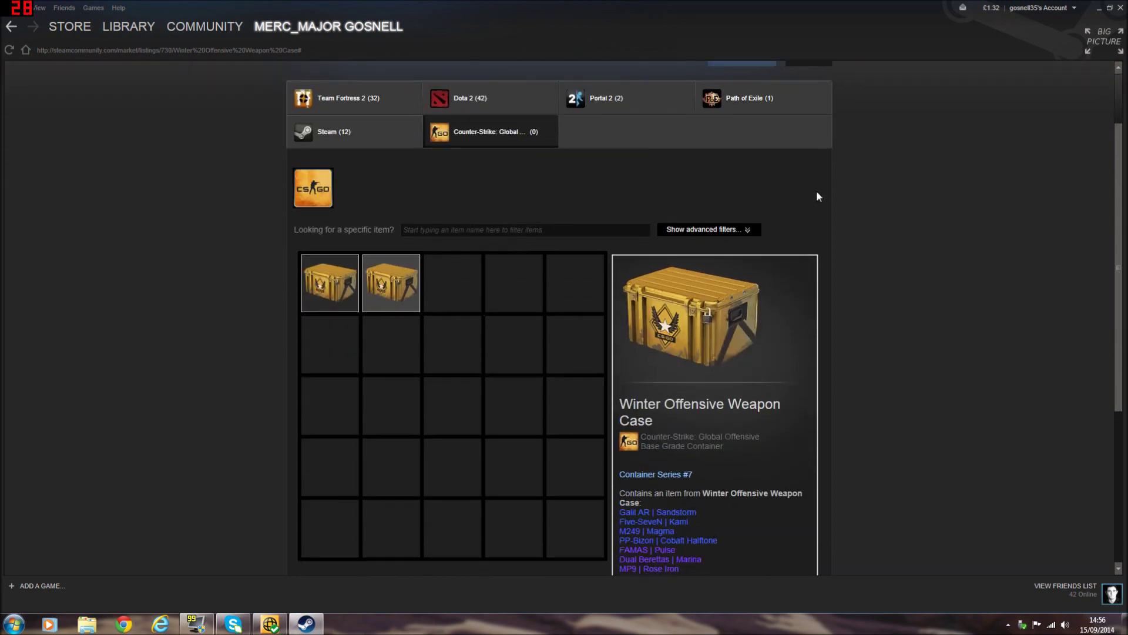
{"action": "scroll", "coordinate": [817, 191], "scroll_direction": "down", "scroll_amount": 2}
{"action": "scroll", "coordinate": [817, 195], "scroll_direction": "down", "scroll_amount": 2}
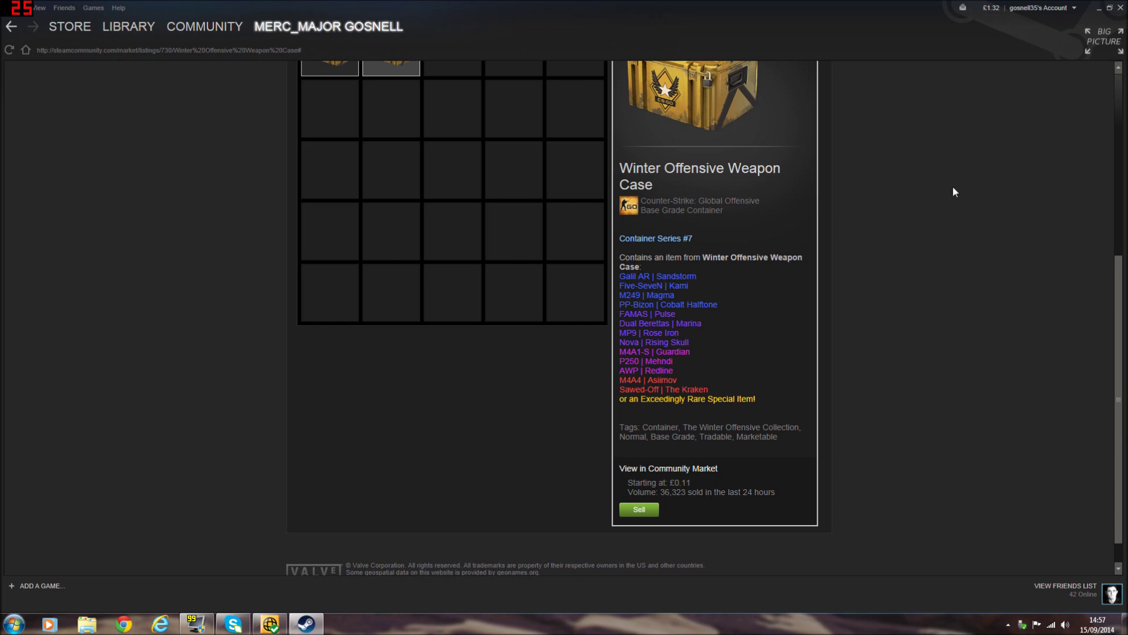
{"action": "scroll", "coordinate": [953, 192], "scroll_direction": "down", "scroll_amount": 1}
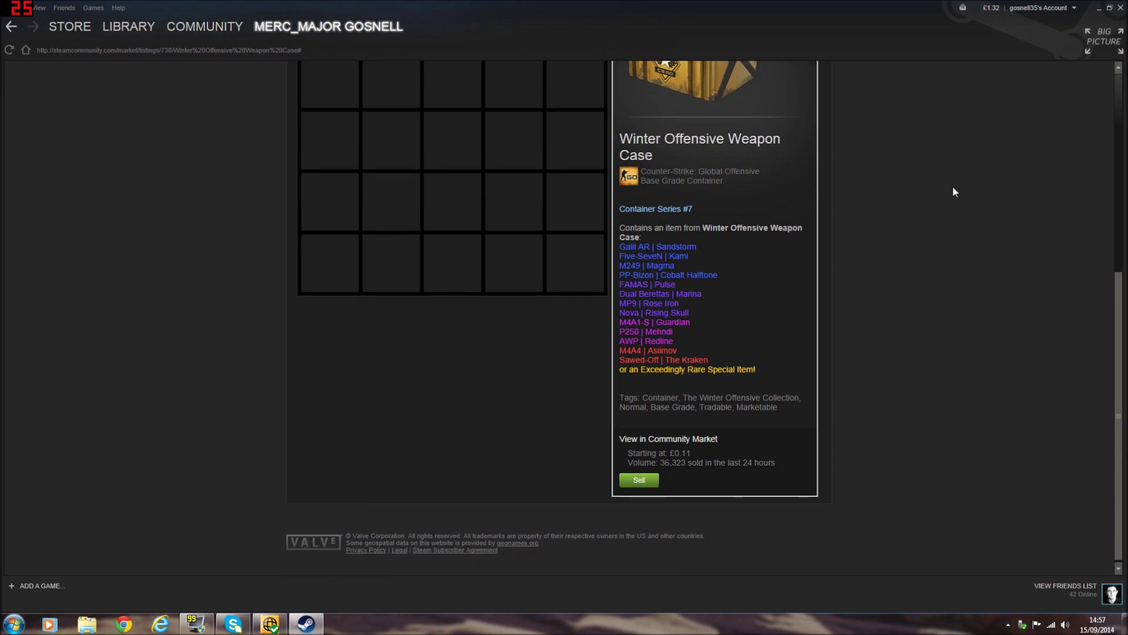